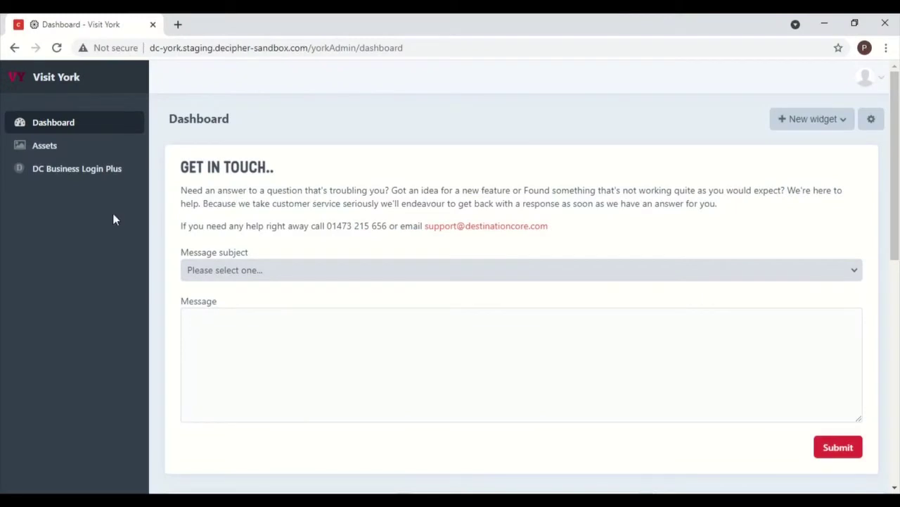
# Step: Open the Directory entry of Test Page from DC Business Login Plus for editing
pyautogui.click(85, 169)
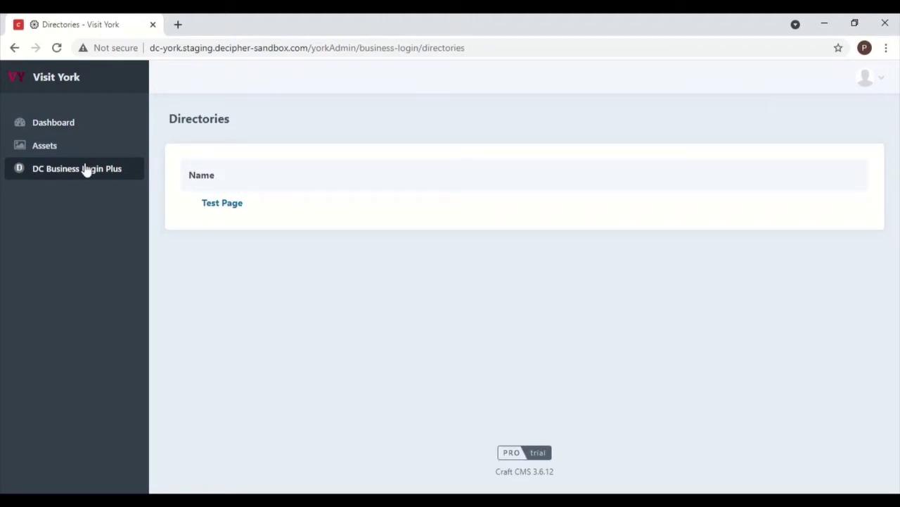
pyautogui.click(223, 206)
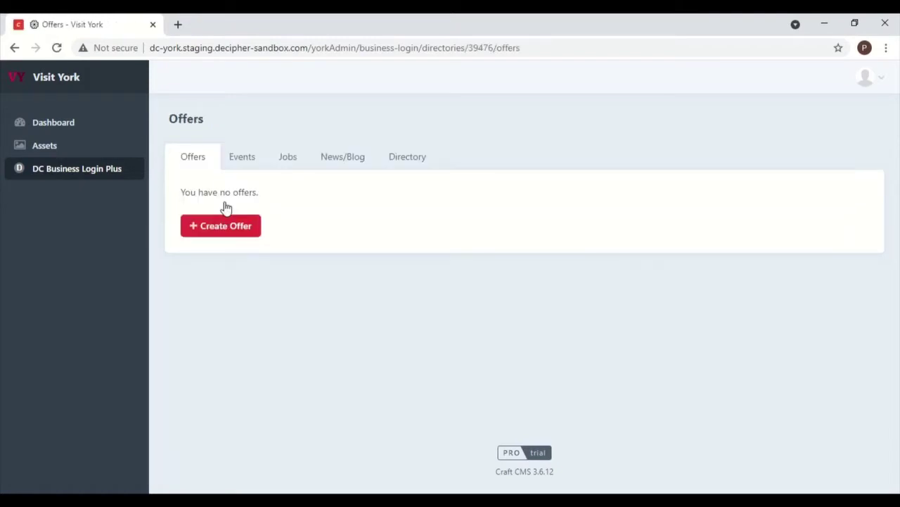
pyautogui.click(400, 162)
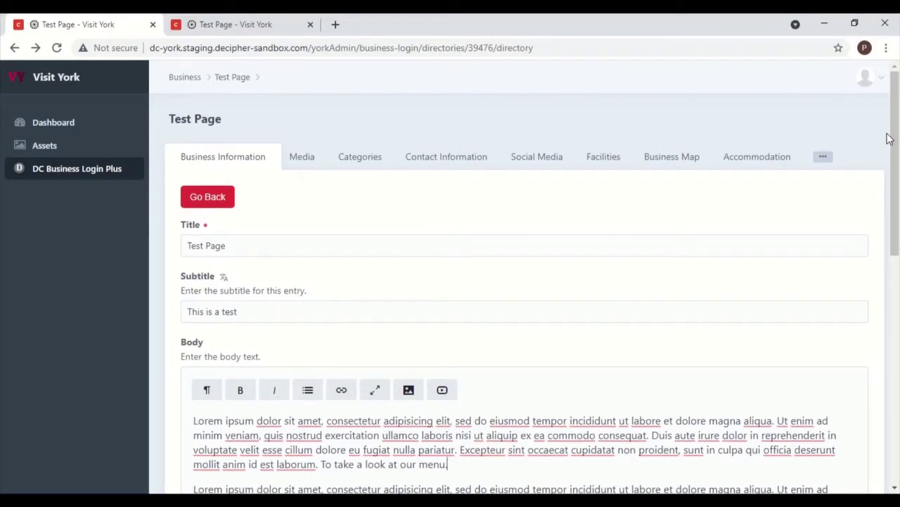
# Step: Make the words "our menu" at the end of the first body paragraph bold
pyautogui.moveTo(895, 139); pyautogui.dragTo(898, 218)
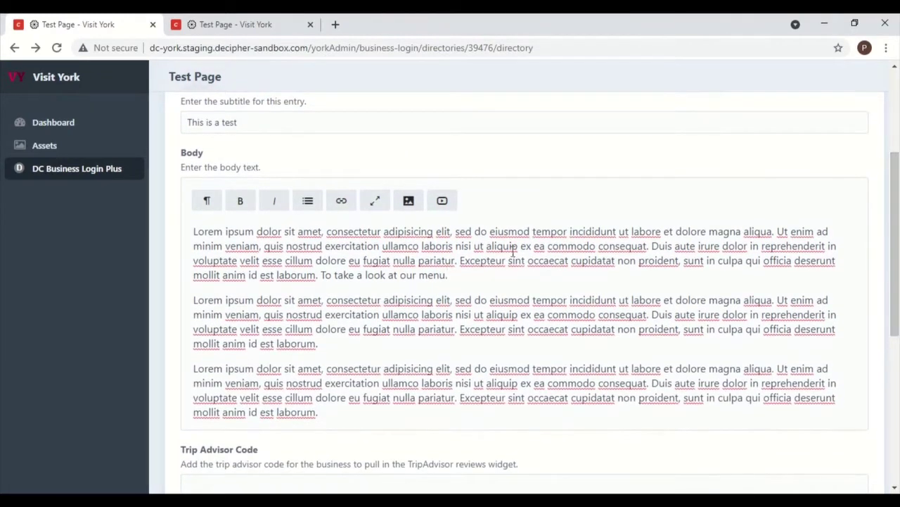
pyautogui.press('BackSpace')
pyautogui.moveTo(444, 278); pyautogui.dragTo(400, 279)
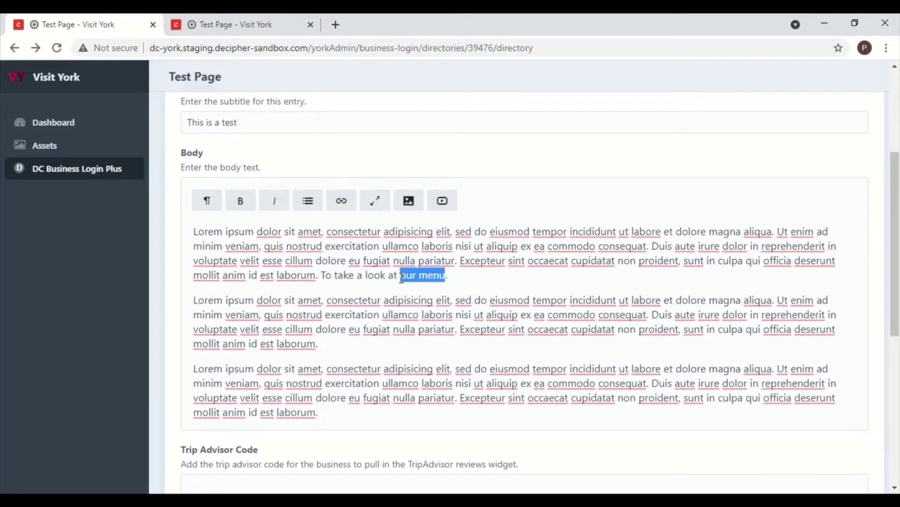
pyautogui.click(237, 205)
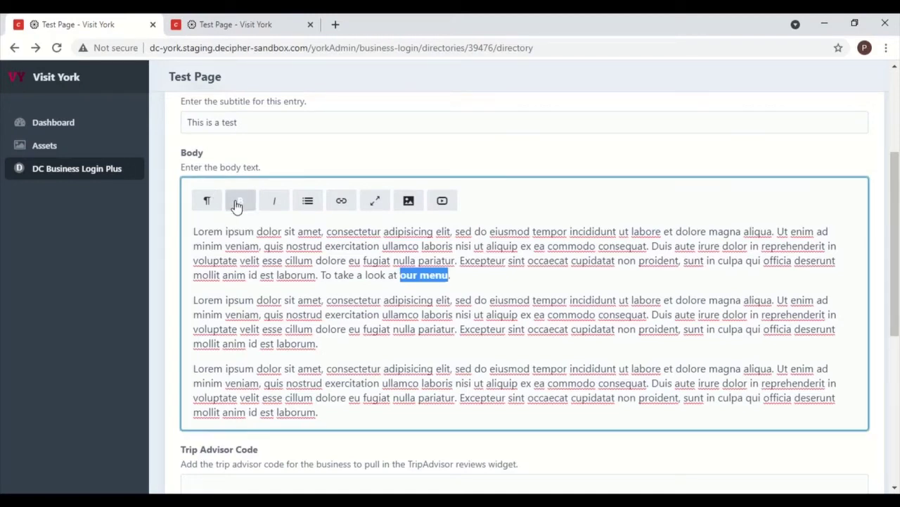
pyautogui.click(342, 204)
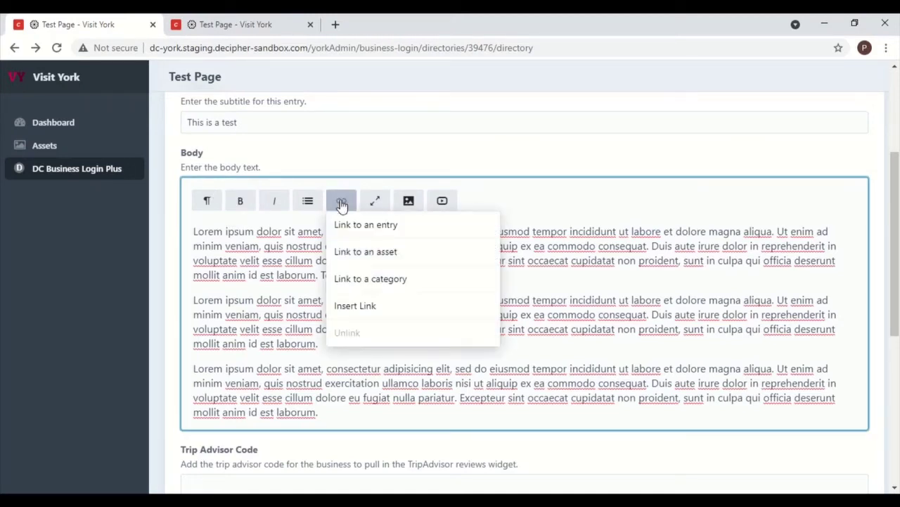
pyautogui.click(357, 310)
pyautogui.write('www.visityork.org')
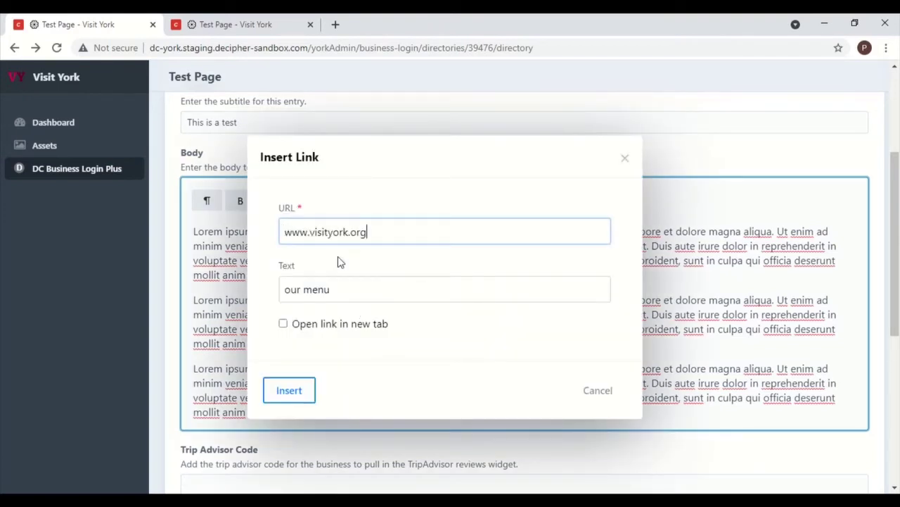
pyautogui.click(289, 396)
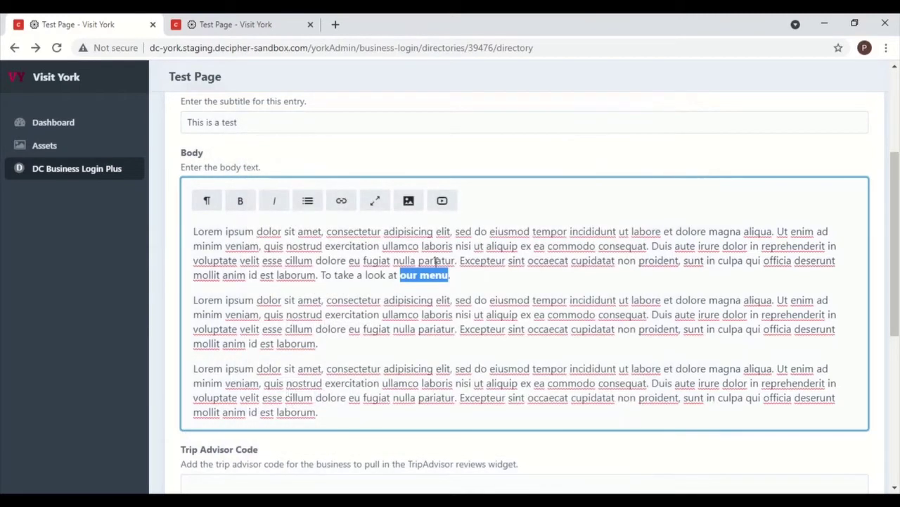
pyautogui.click(485, 280)
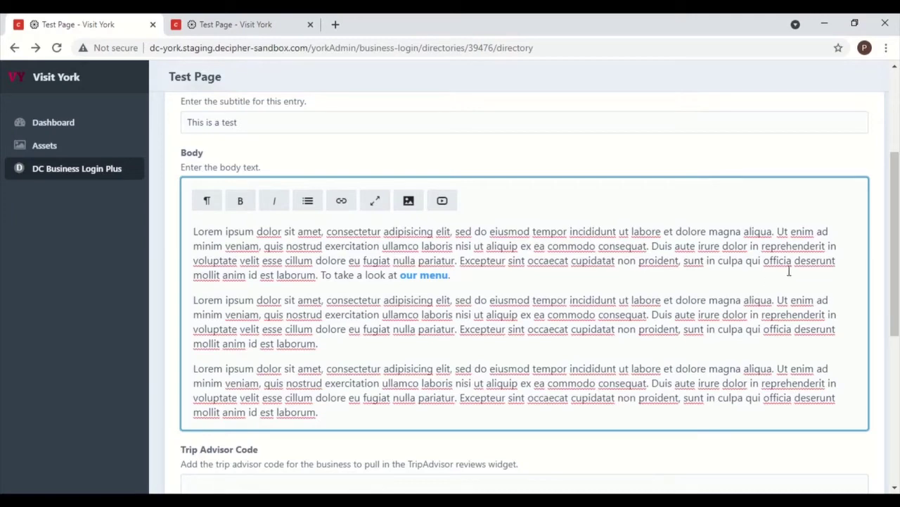
# Step: Add the tags Restaurant - Pub and Cafe to the entry and save the business information
pyautogui.moveTo(895, 260); pyautogui.dragTo(897, 371)
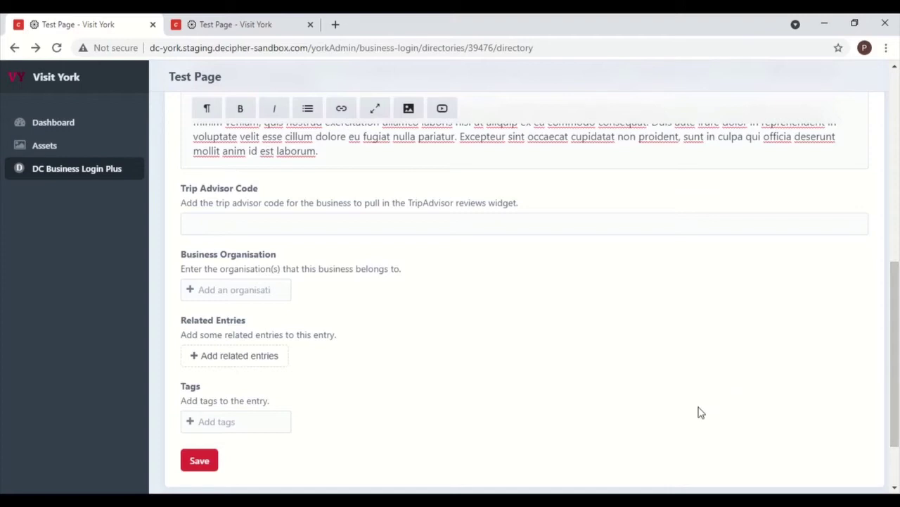
pyautogui.click(244, 420)
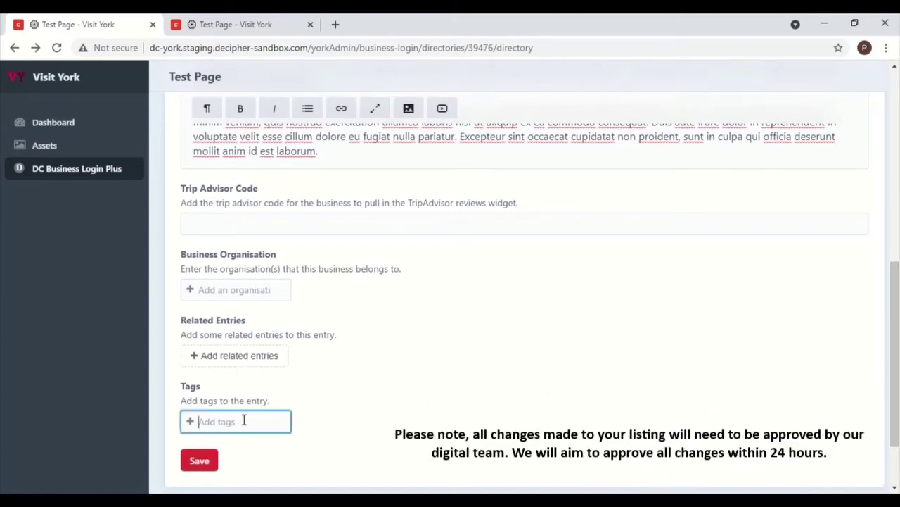
pyautogui.write('resta')
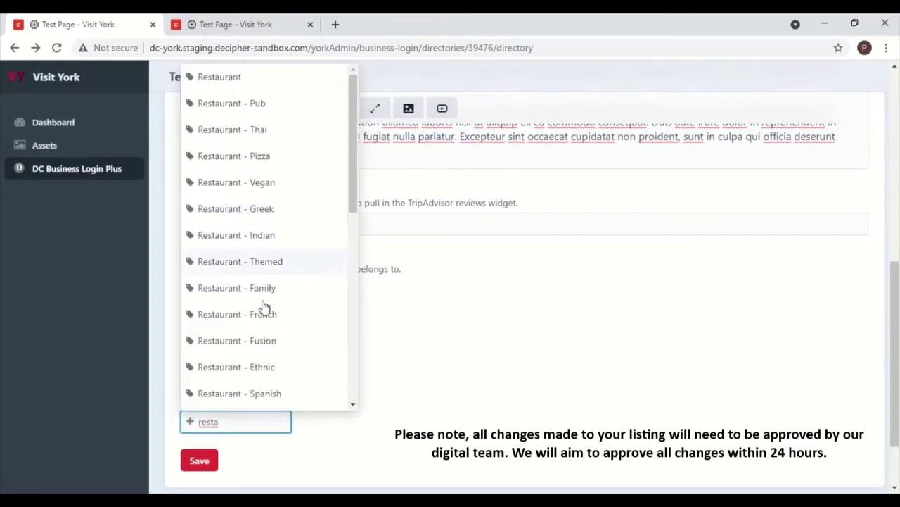
pyautogui.click(267, 105)
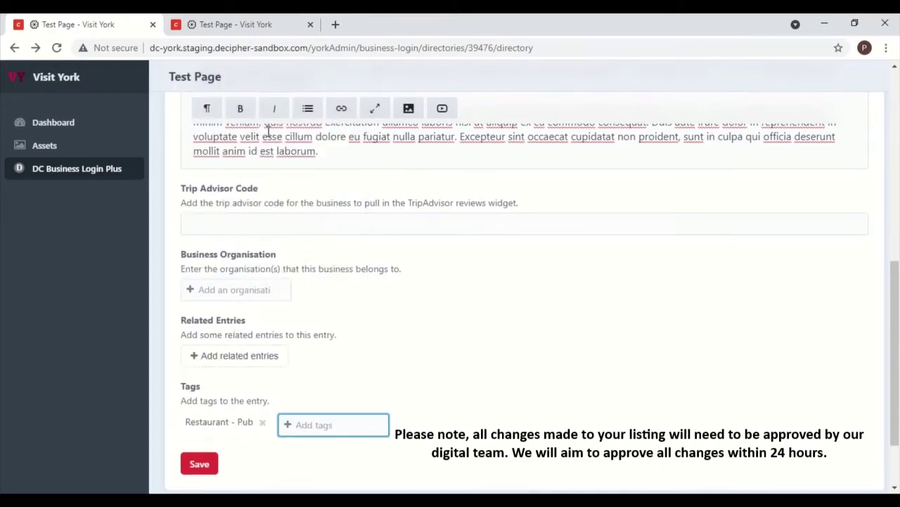
pyautogui.write('cafe')
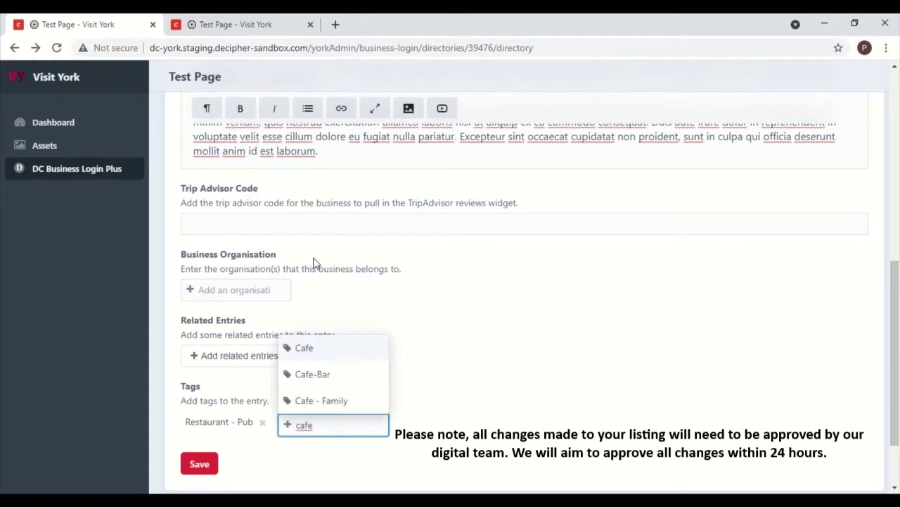
pyautogui.click(324, 358)
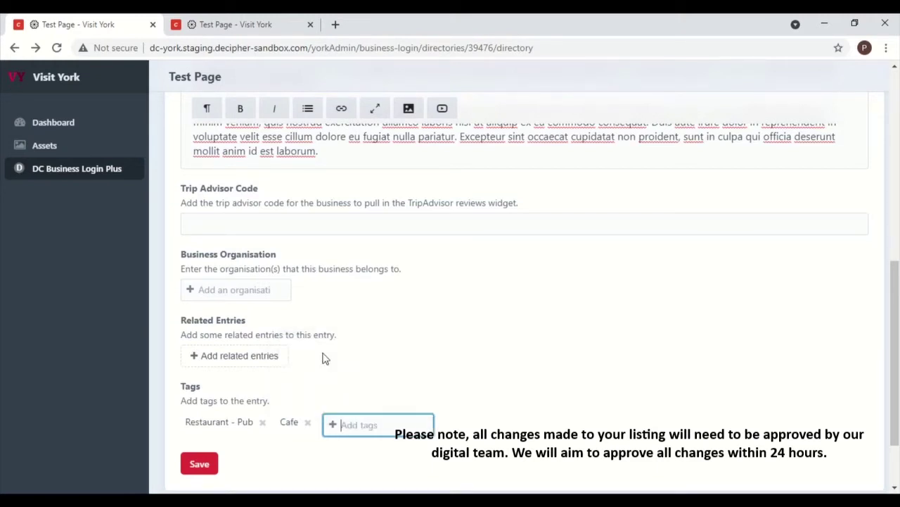
pyautogui.click(200, 465)
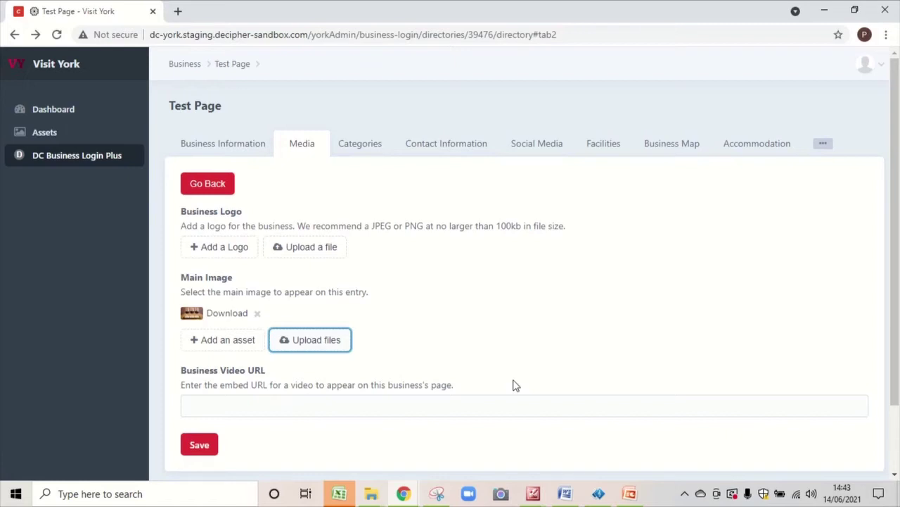
# Step: Upload the picture "download (1)" as a main image and move it above the existing Download image
pyautogui.rightClick(335, 342)
pyautogui.click(315, 341)
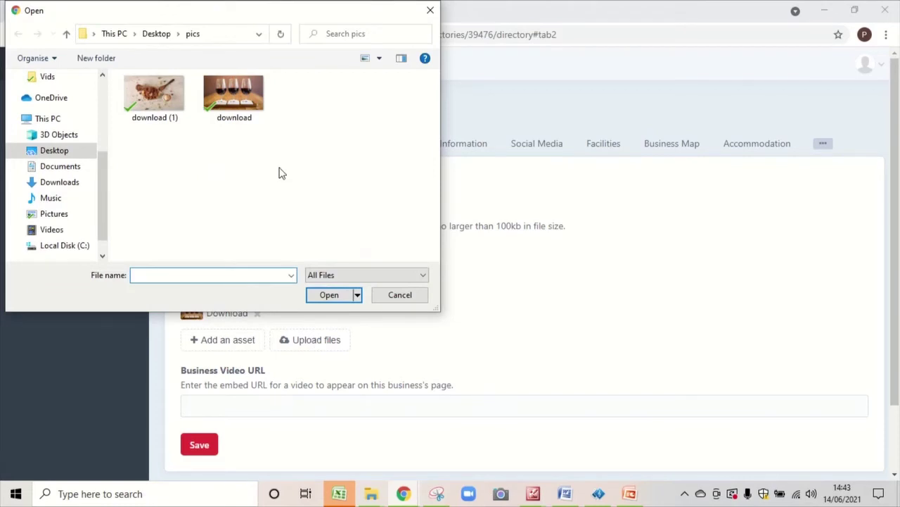
pyautogui.click(157, 97)
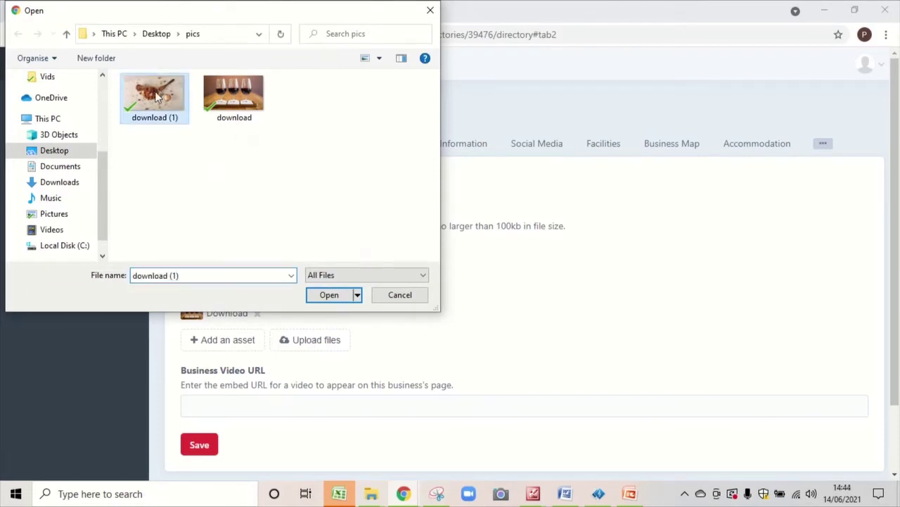
pyautogui.click(336, 299)
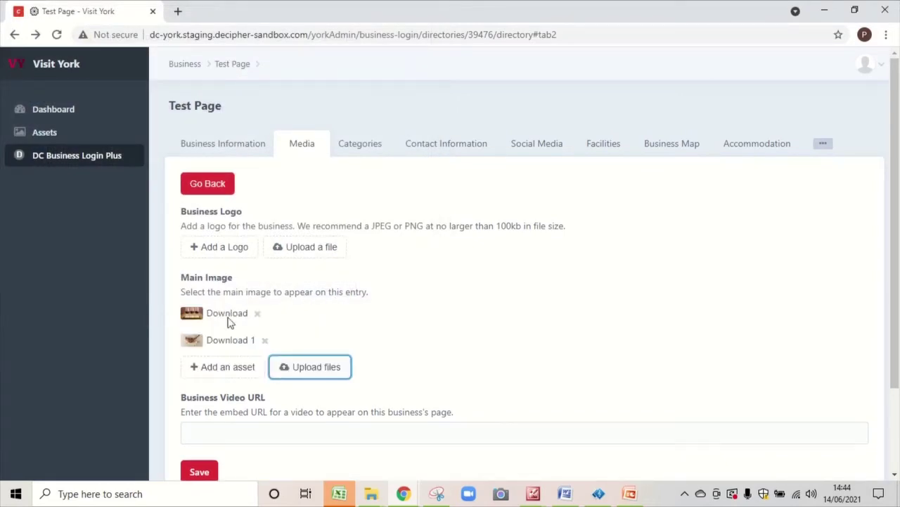
pyautogui.moveTo(194, 342); pyautogui.dragTo(191, 315)
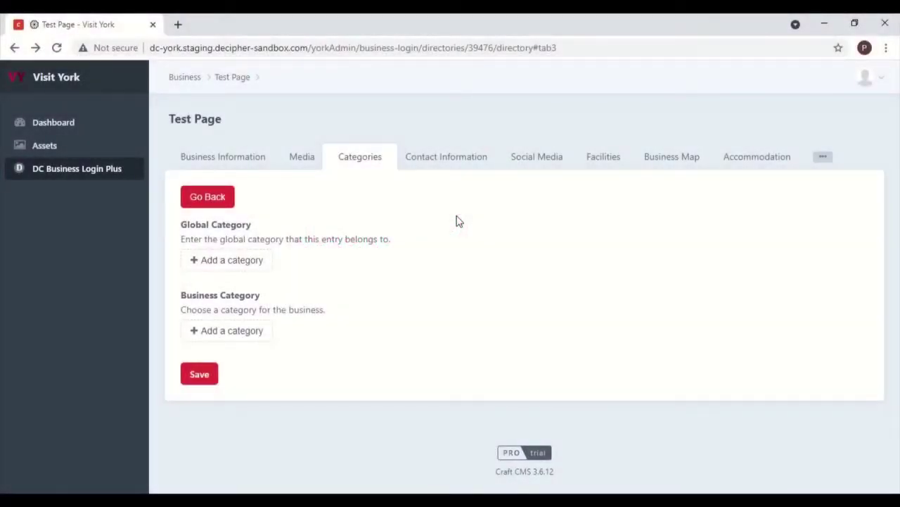
# Step: Assign Food & Drink as the entry's global category
pyautogui.click(261, 264)
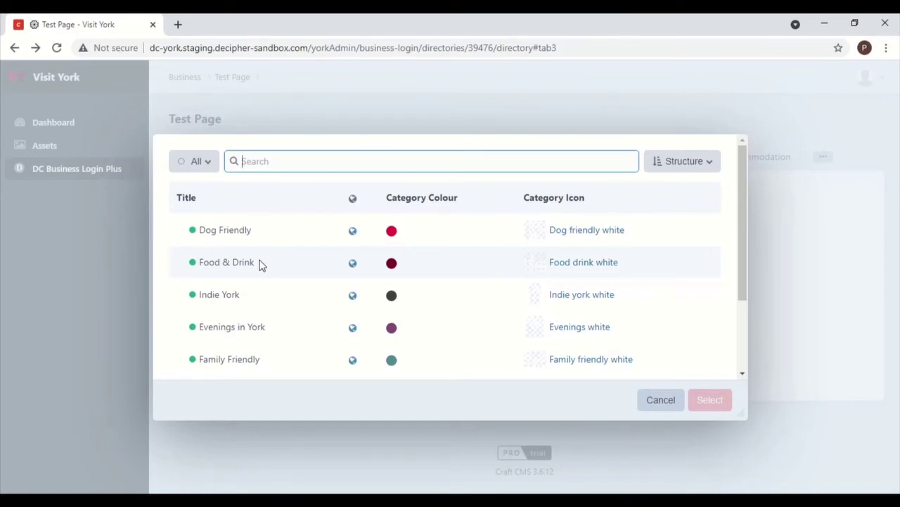
pyautogui.click(261, 264)
pyautogui.click(723, 405)
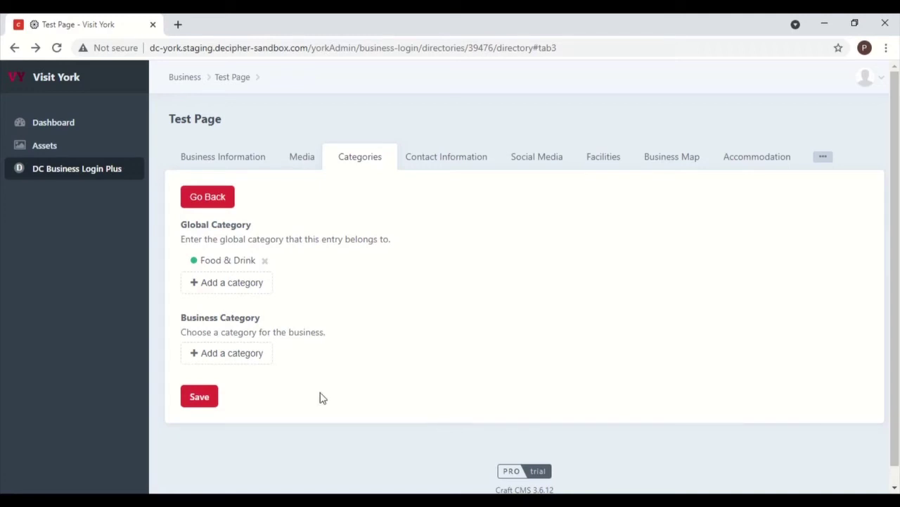
# Step: Add the Fish & Chips and Pubs & Bars business categories under Eat & Drink and save the categories
pyautogui.click(232, 360)
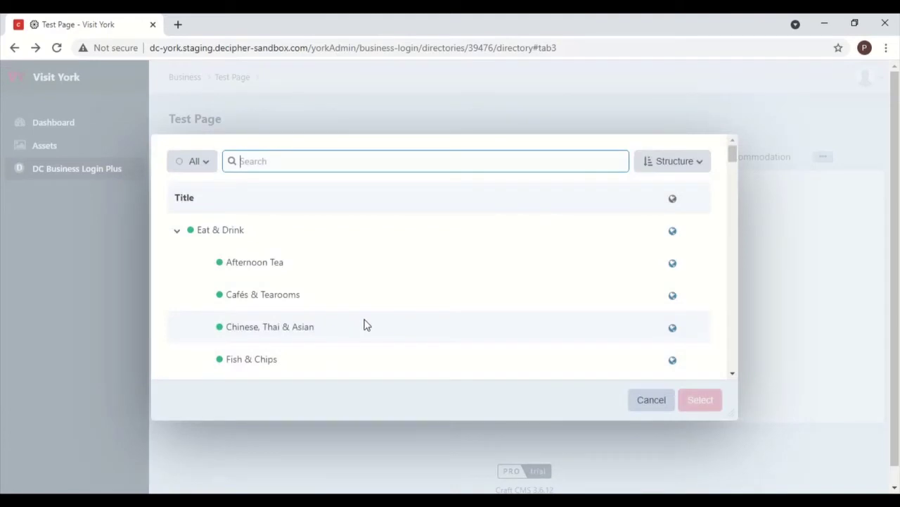
pyautogui.click(285, 359)
pyautogui.click(699, 400)
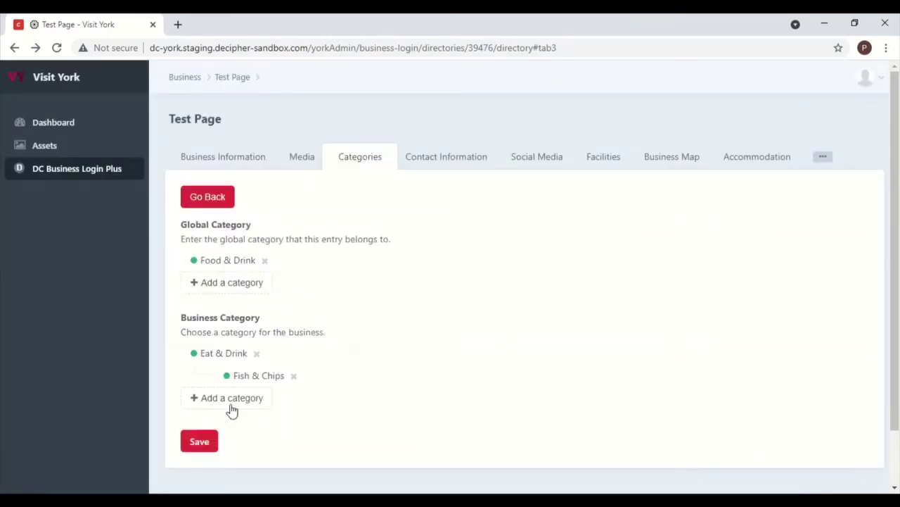
pyautogui.click(229, 399)
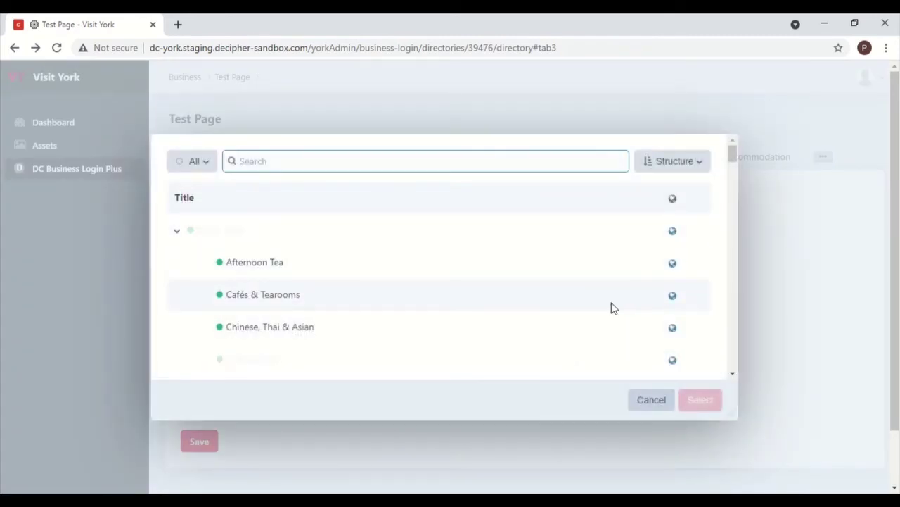
pyautogui.moveTo(736, 150); pyautogui.dragTo(735, 160)
pyautogui.click(307, 325)
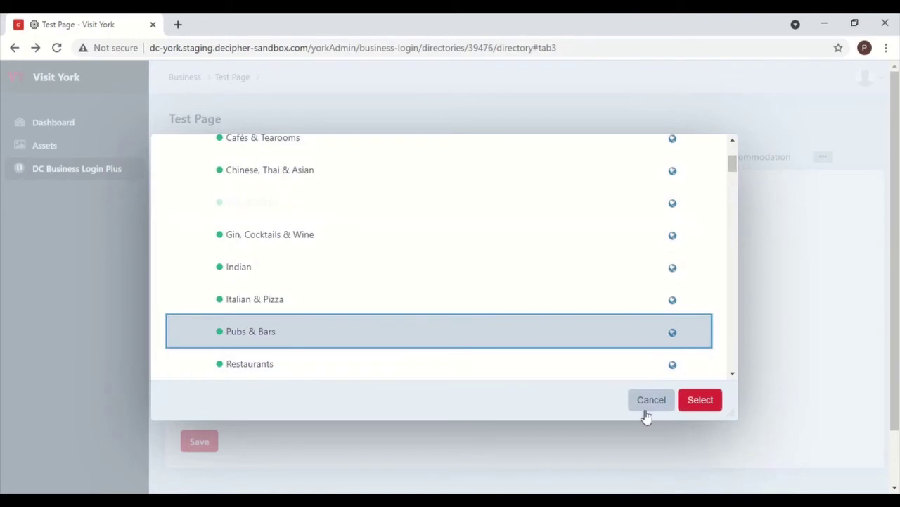
pyautogui.click(700, 399)
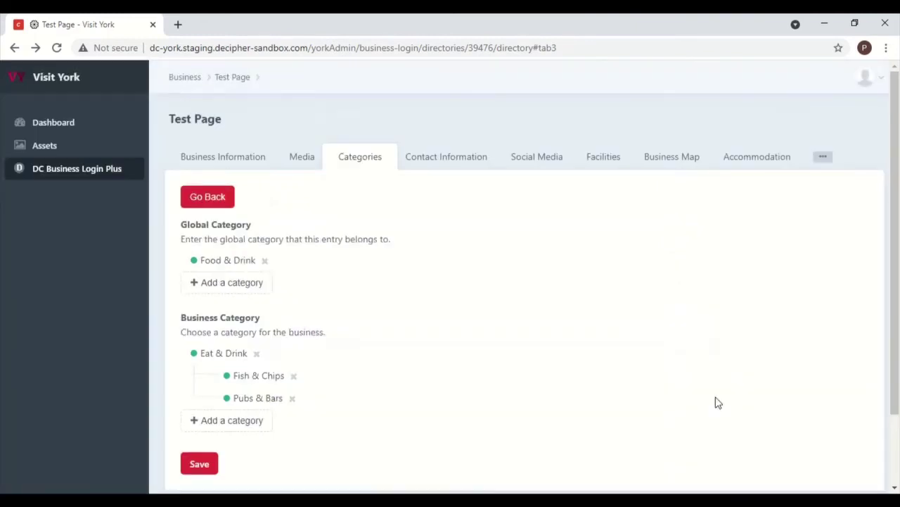
pyautogui.click(199, 465)
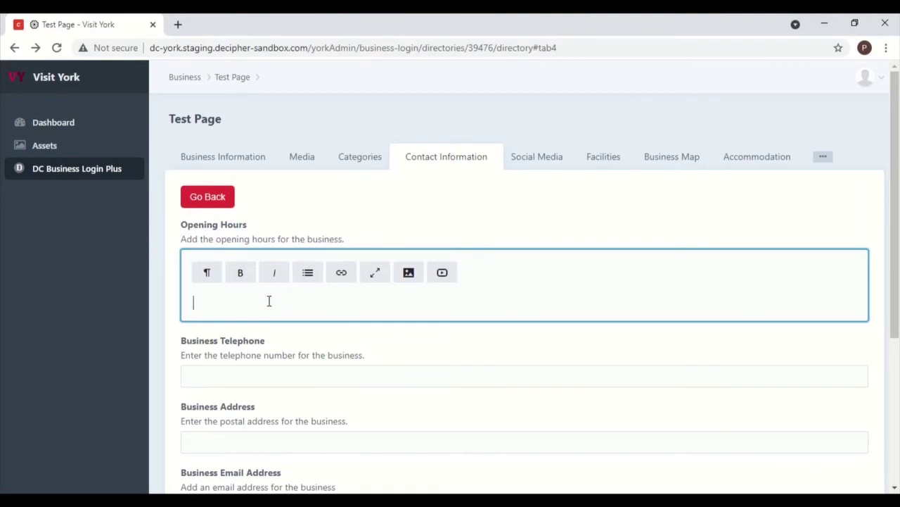
# Step: Enter opening hours Monday to Thursday 9am - 10pm, Saturday 9am - 11pm and Sunday Closed, and save the contact information
pyautogui.write('Monday to Thursday - 9am - 10pm Saturday - 9am - 11pm Sunday - Closed')
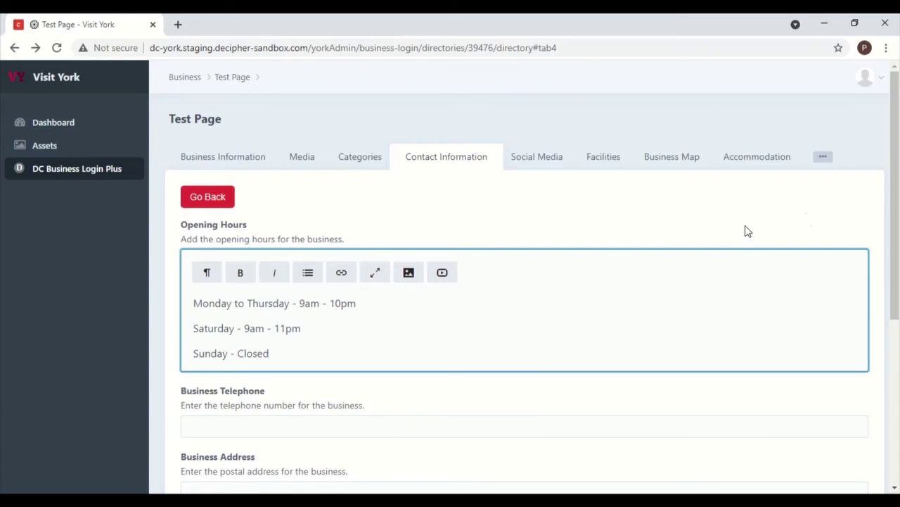
pyautogui.moveTo(896, 207); pyautogui.dragTo(892, 338)
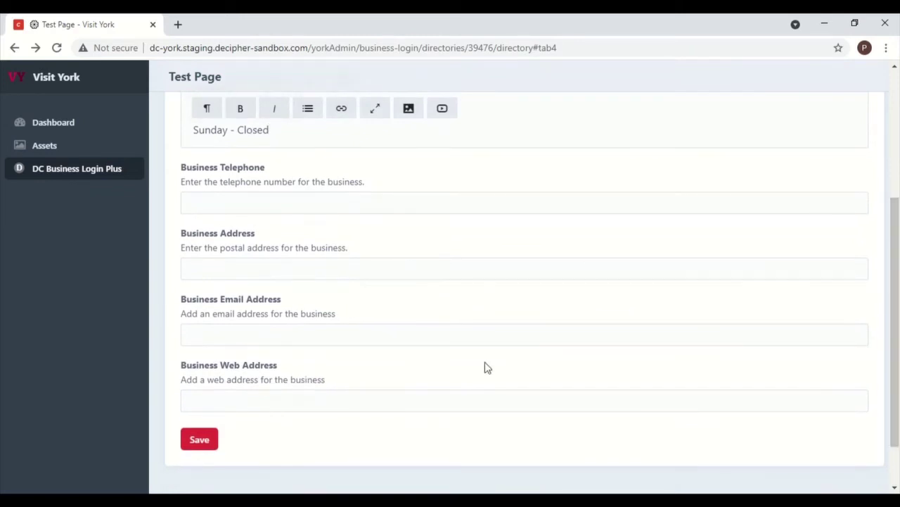
pyautogui.click(204, 443)
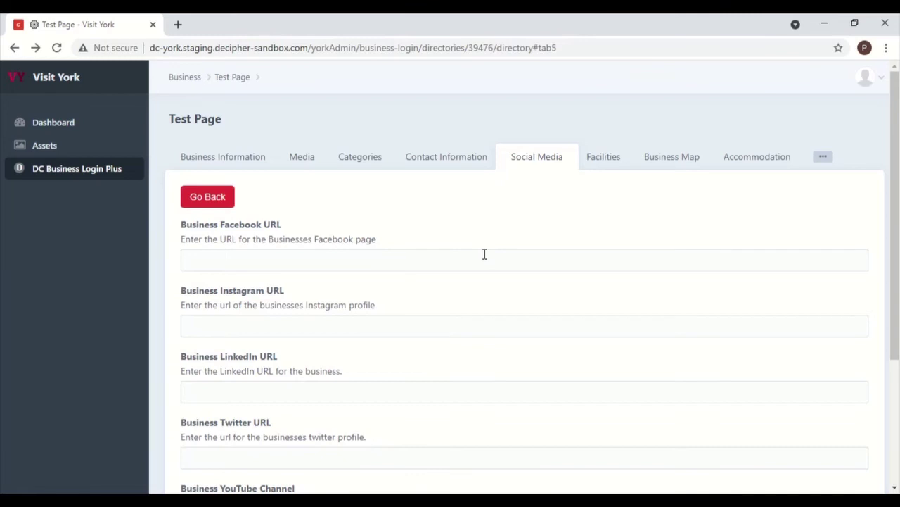
# Step: List the business's facilities as Credit Cards taken, Cash not accepted, Vegan friendly and Level Access
pyautogui.scroll(-3, 469, 249)
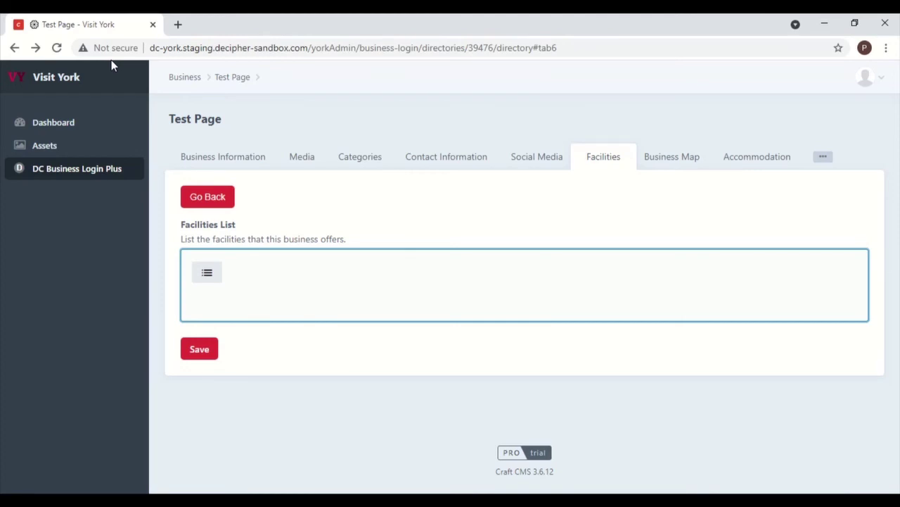
pyautogui.write('Credit Cards taken Cash not accepted Vegan friendly Level Access')
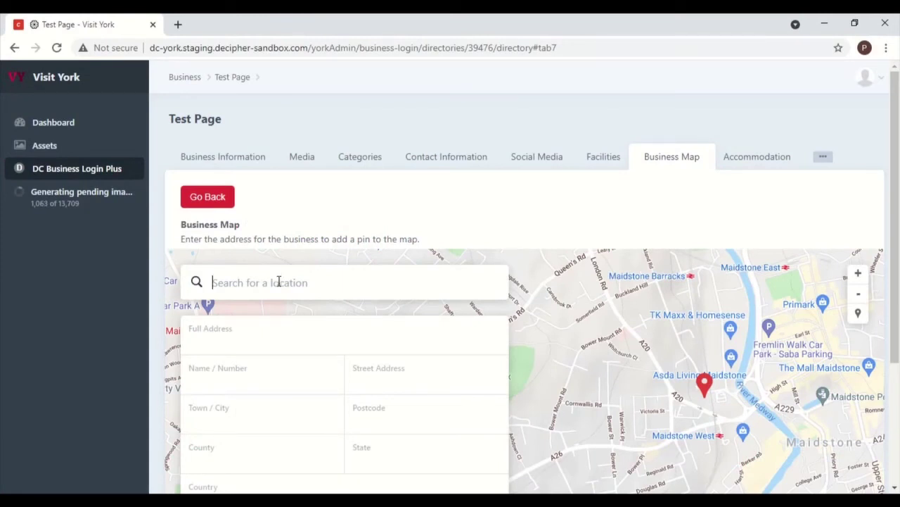
# Step: Search the business map for the business's street address and choose the Tourist Information Office in York
pyautogui.write('1 museum st')
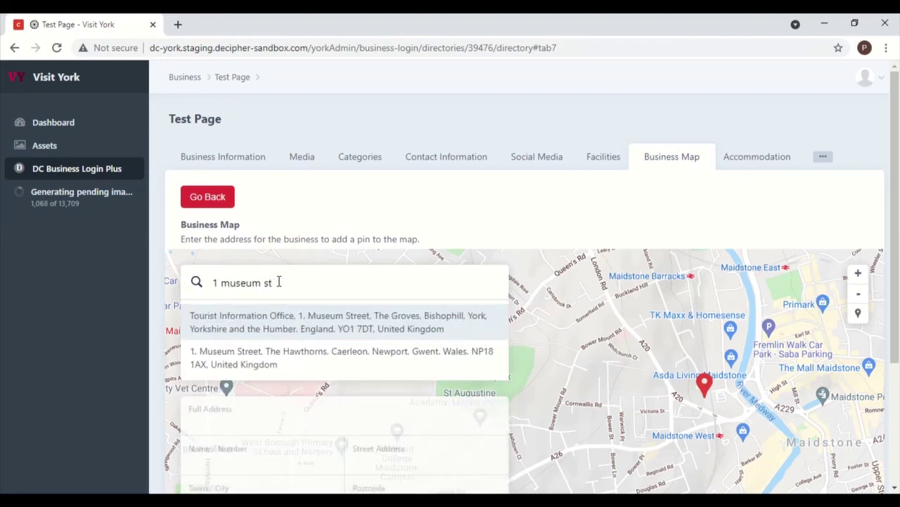
pyautogui.click(261, 324)
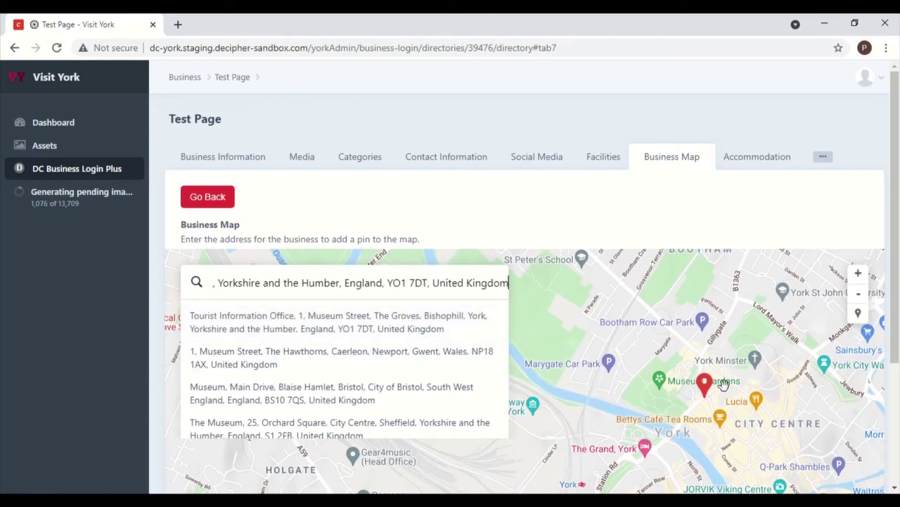
pyautogui.press('Down')
pyautogui.press('Return')
# Step: Move the map pin slightly west, beside Museum Gardens, and save the business map
pyautogui.moveTo(712, 381); pyautogui.dragTo(682, 387)
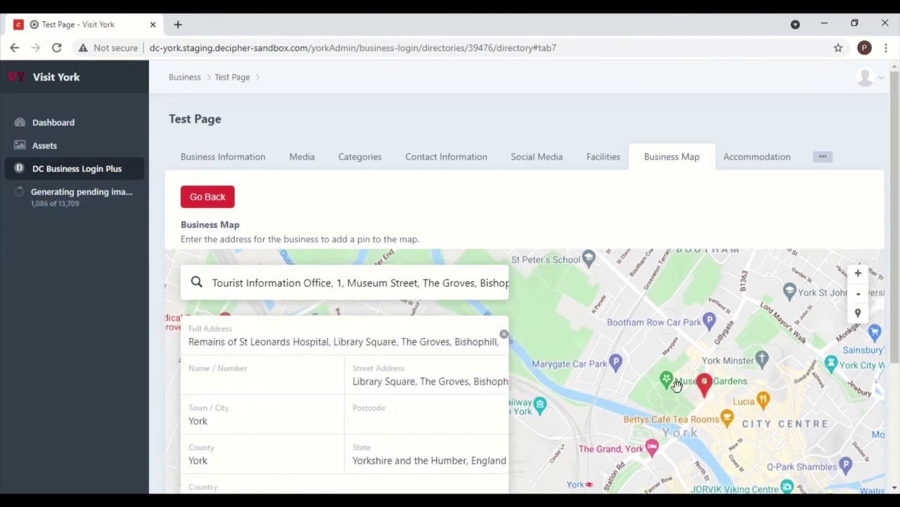
pyautogui.scroll(-1, 892, 288)
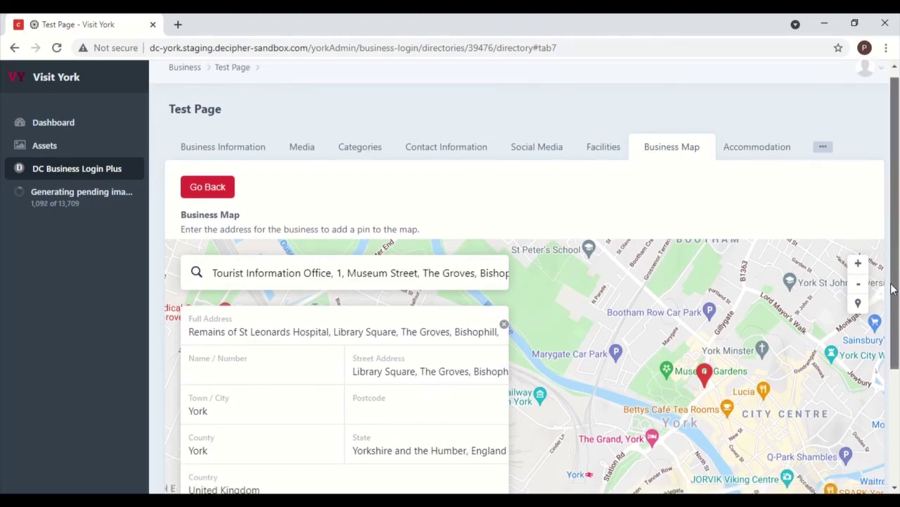
pyautogui.scroll(-3, 892, 289)
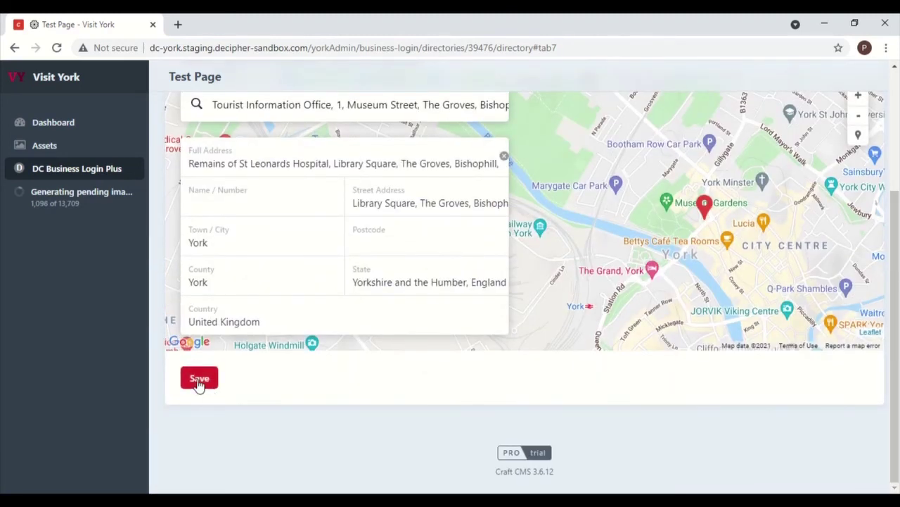